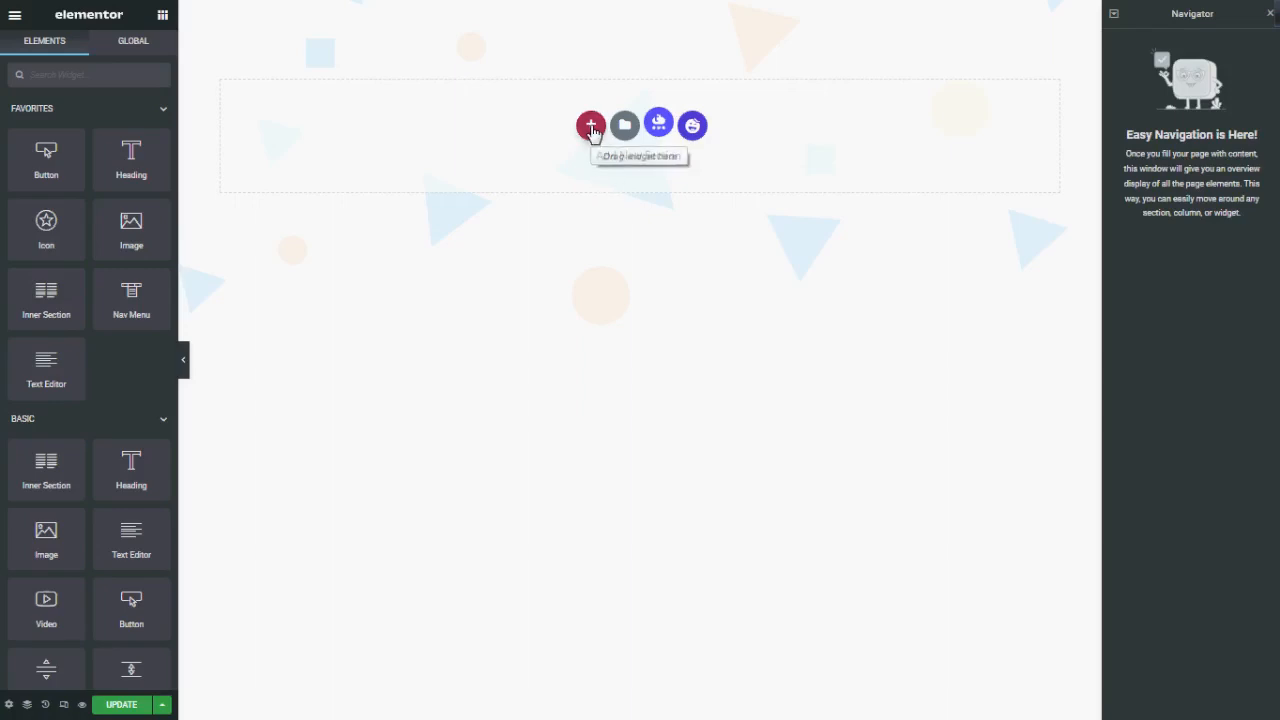
Step: Add a single-column section to the page and duplicate its column twice to make three columns
click(591, 127)
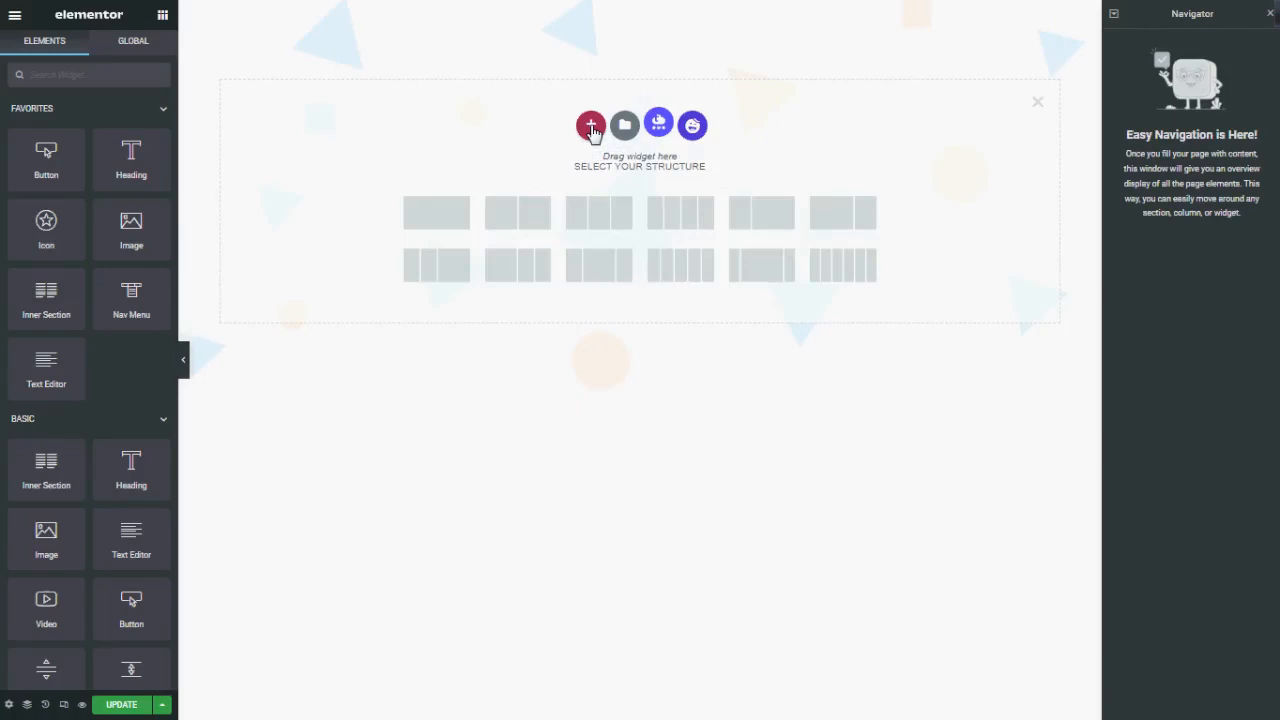
click(448, 221)
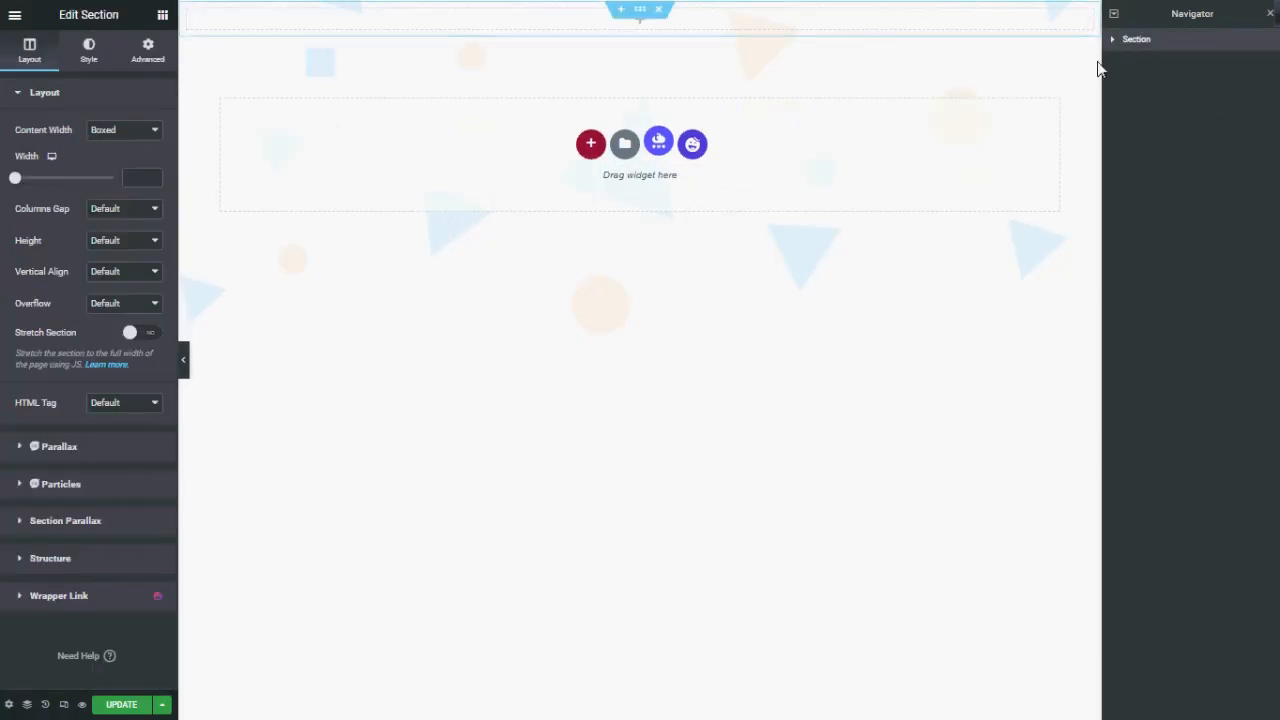
click(1115, 42)
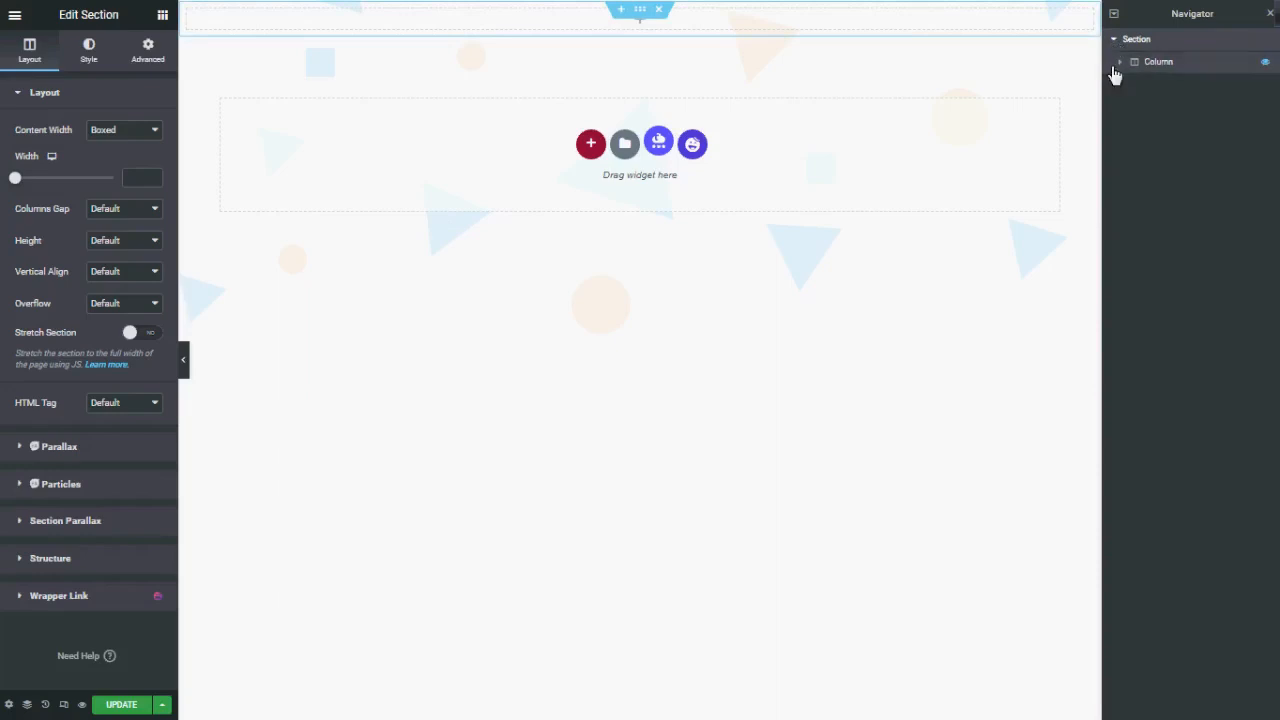
click(1150, 66)
right_click(1148, 68)
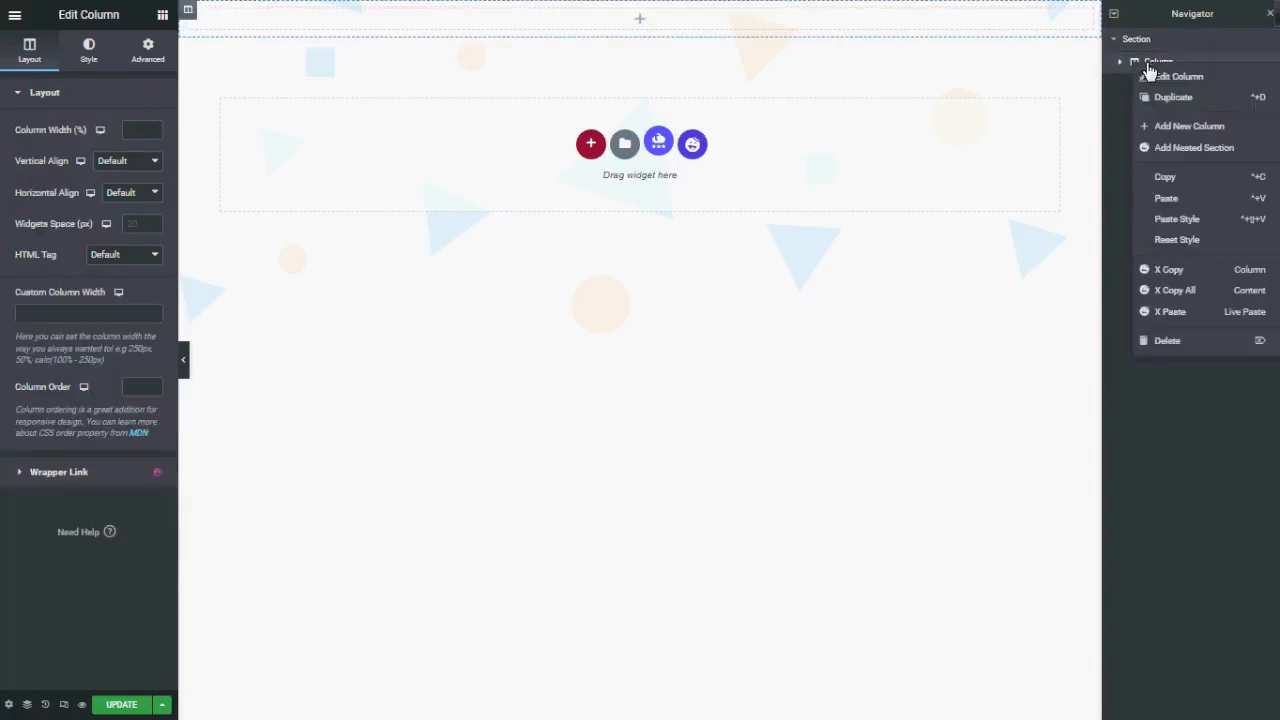
click(1168, 100)
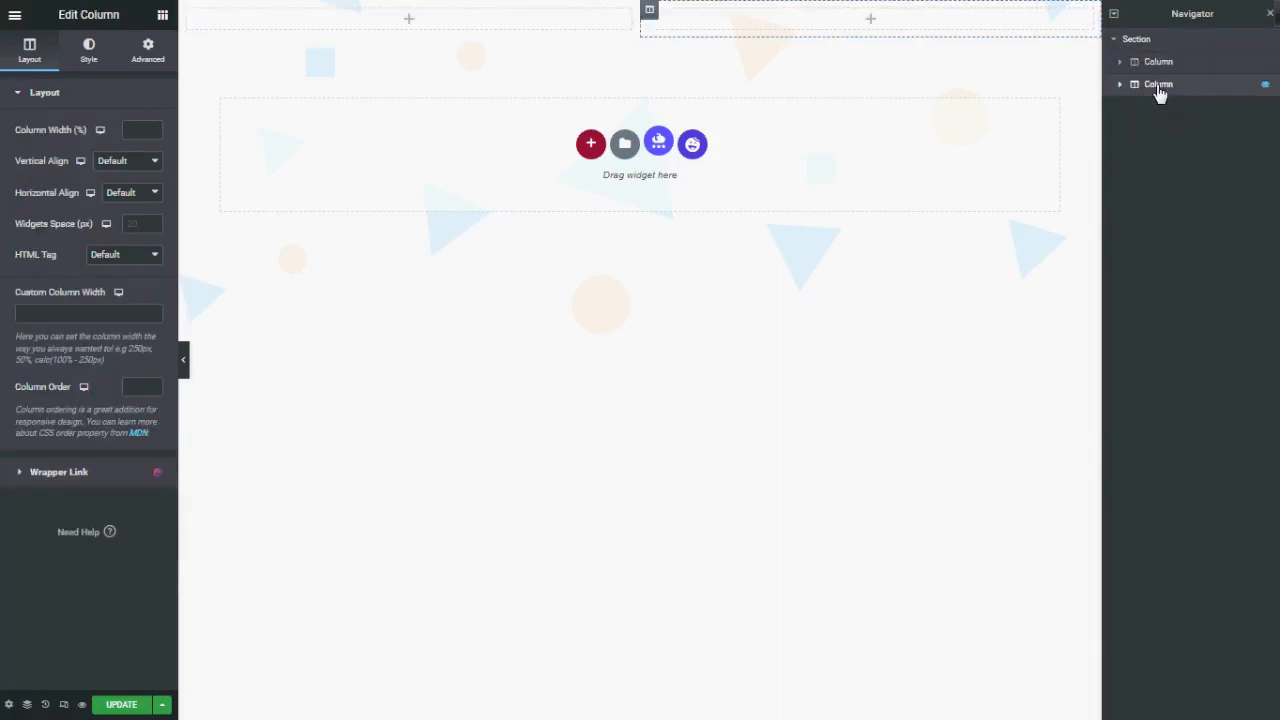
right_click(1152, 86)
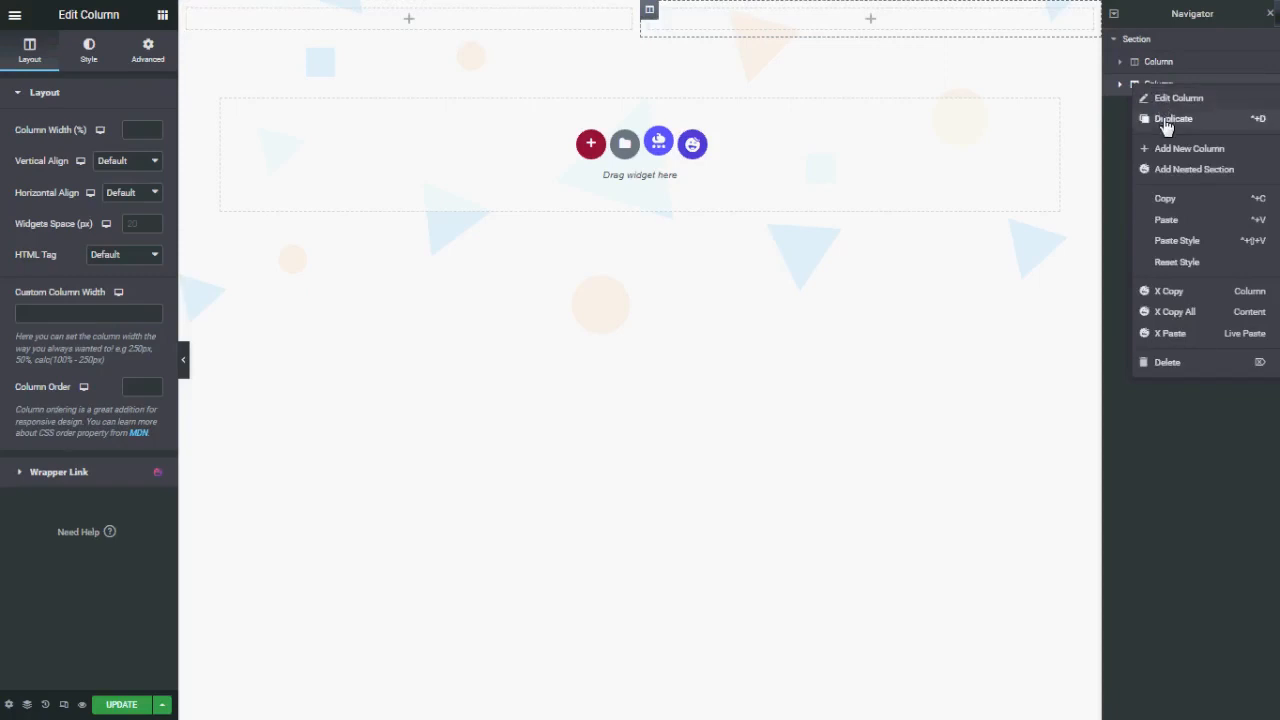
click(1168, 119)
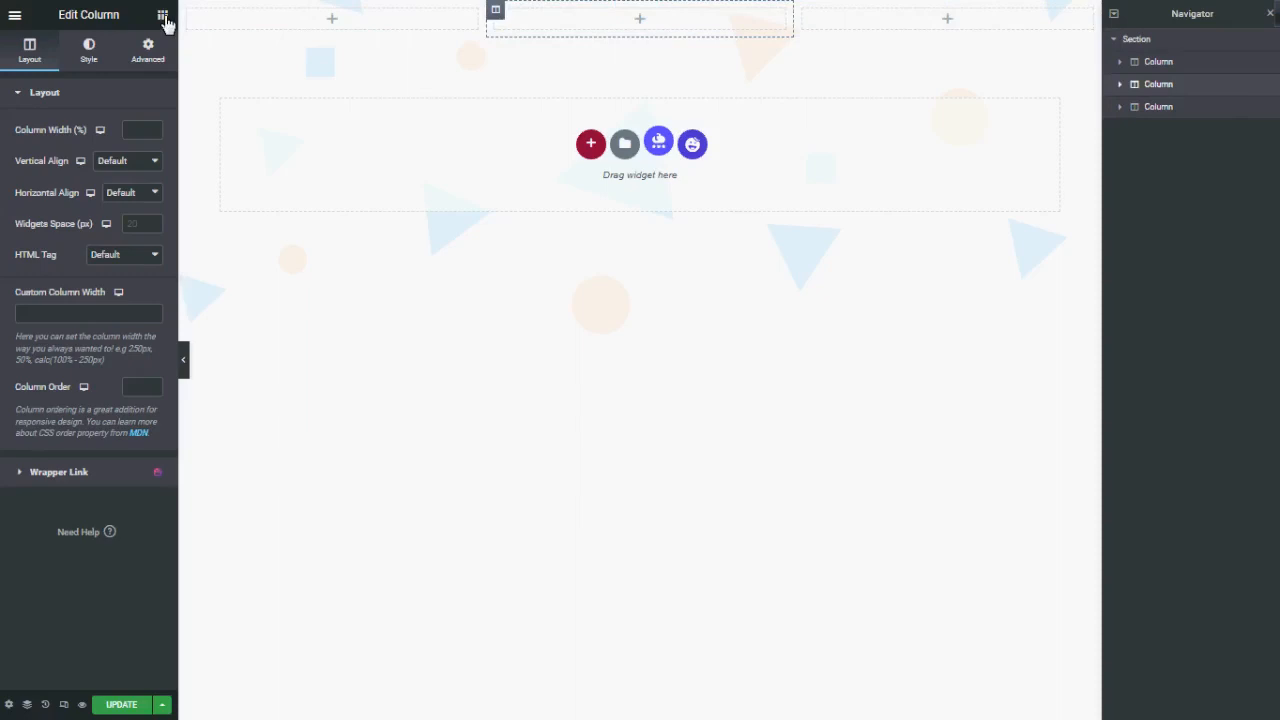
Step: Place an Inner Section widget in the section's middle column and expand it in the Navigator
click(162, 17)
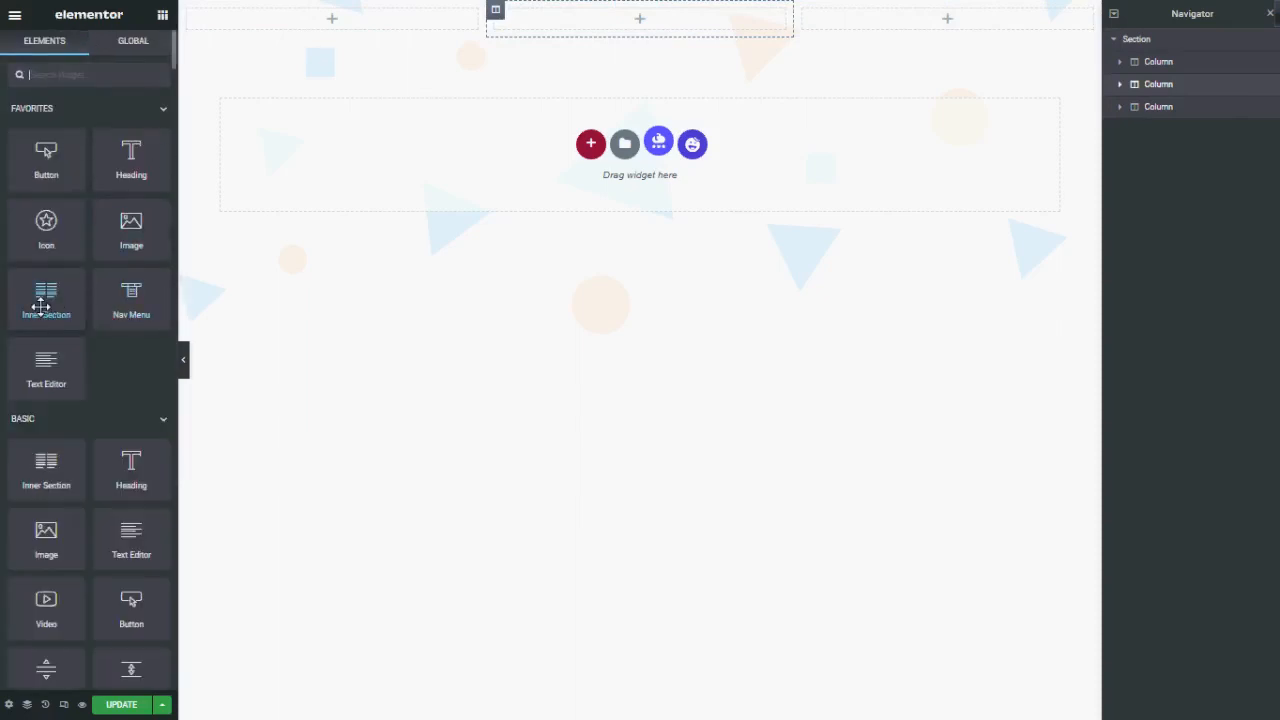
drag(40, 305, 643, 32)
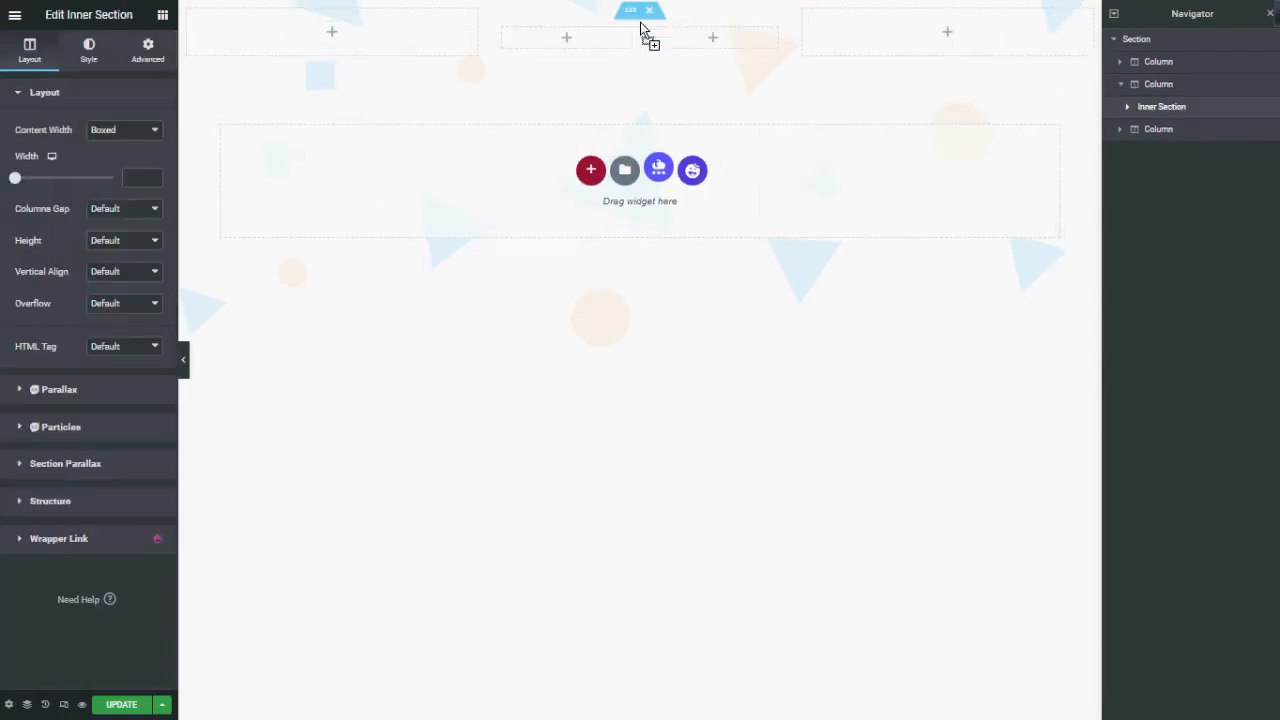
click(1129, 107)
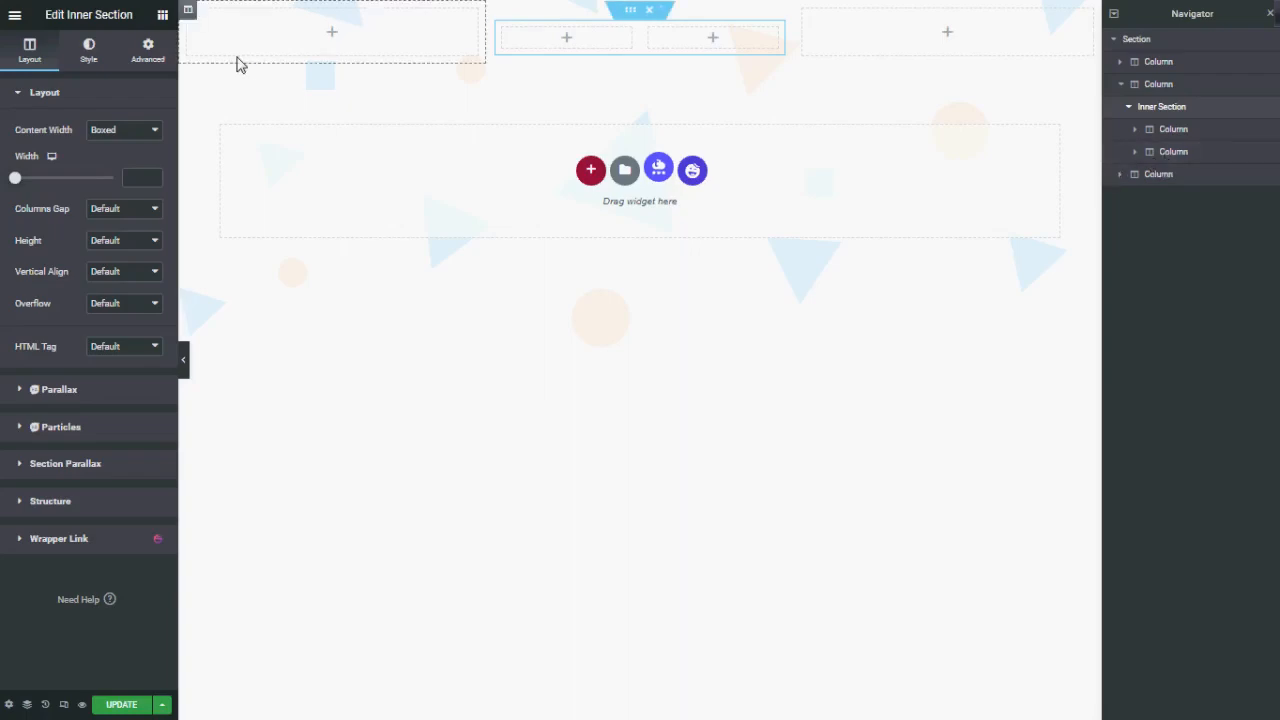
Step: Try to nest another Inner Section inside the second column of the existing inner section
click(162, 16)
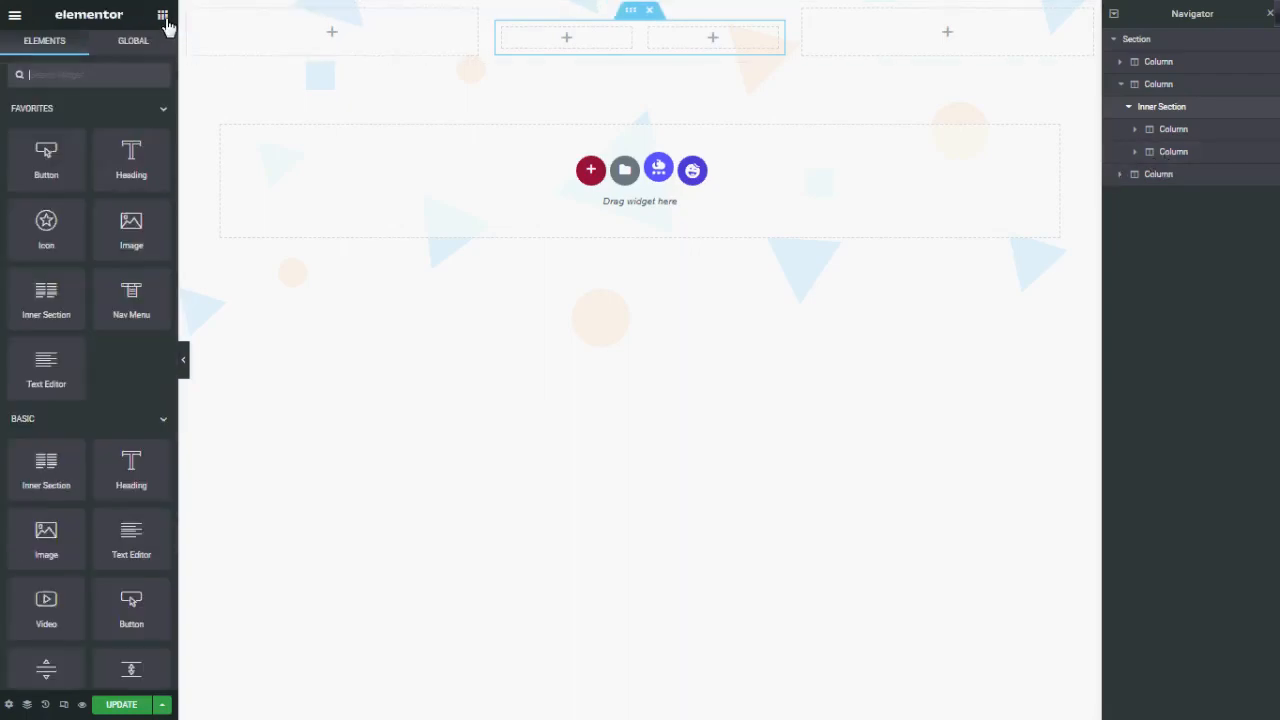
drag(47, 308, 705, 34)
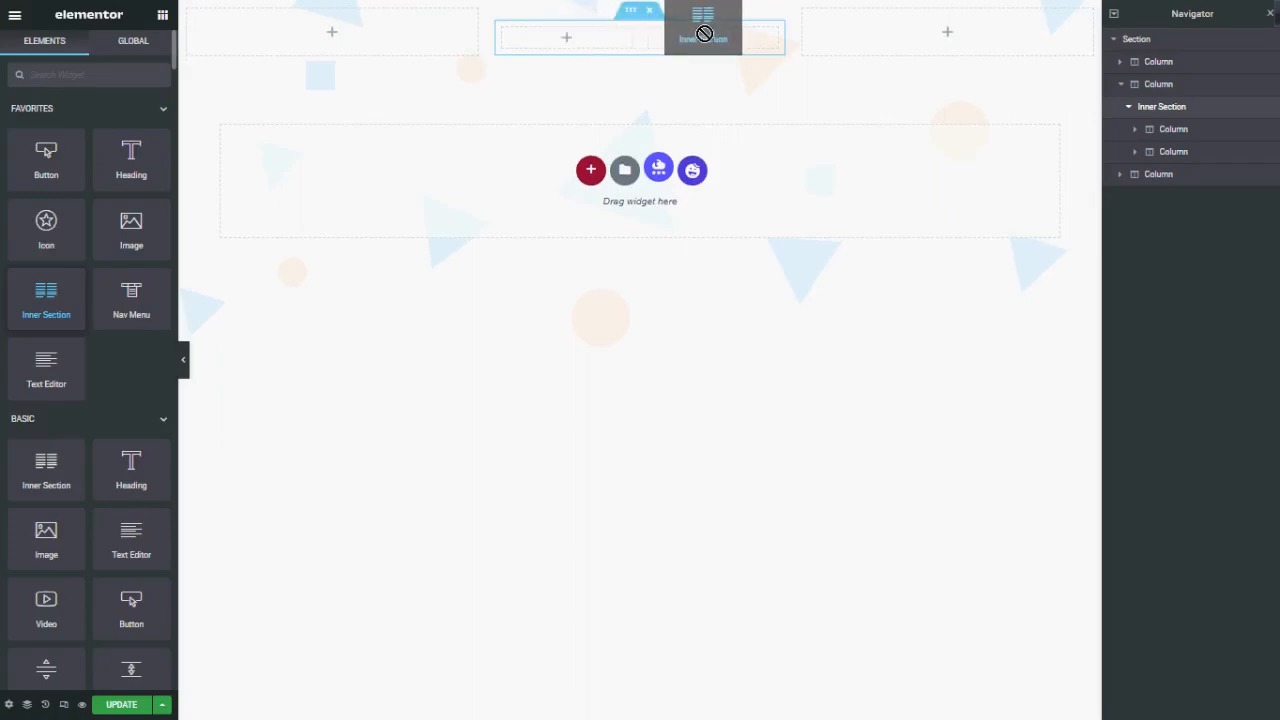
drag(705, 34, 705, 34)
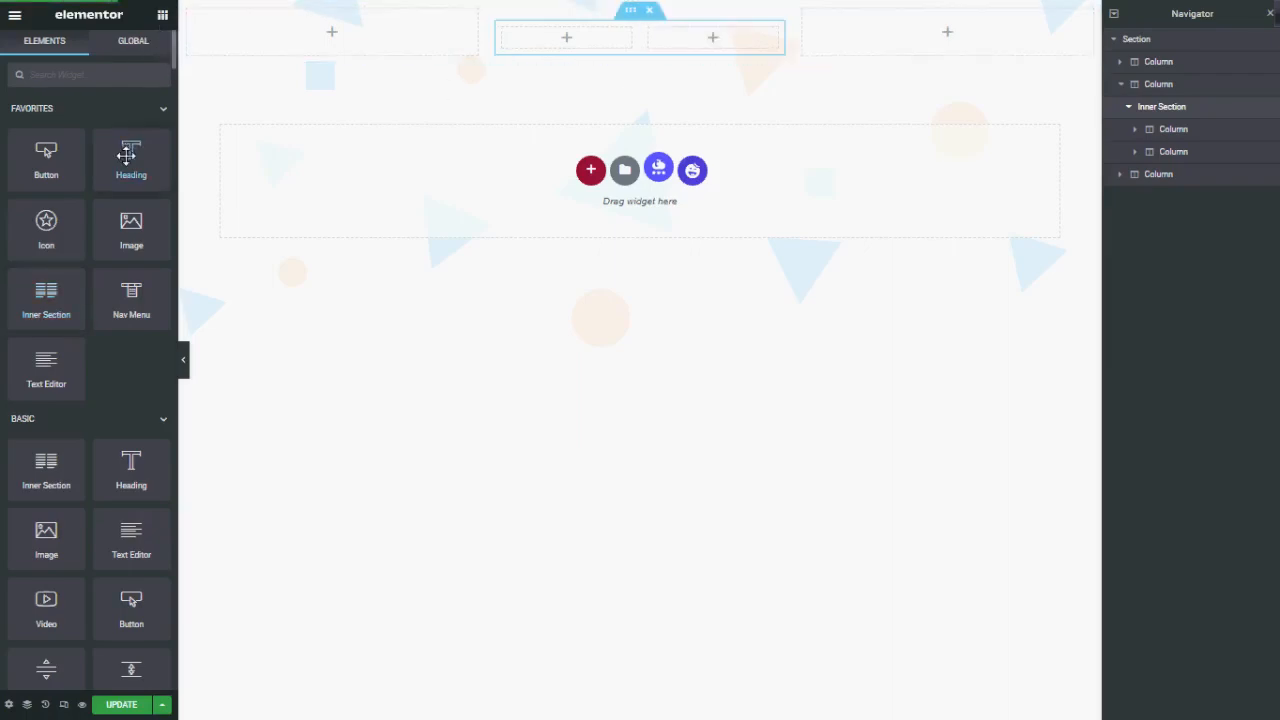
Step: Add a Heading widget to the section's first column and another to the inner section's first column
drag(130, 155, 352, 37)
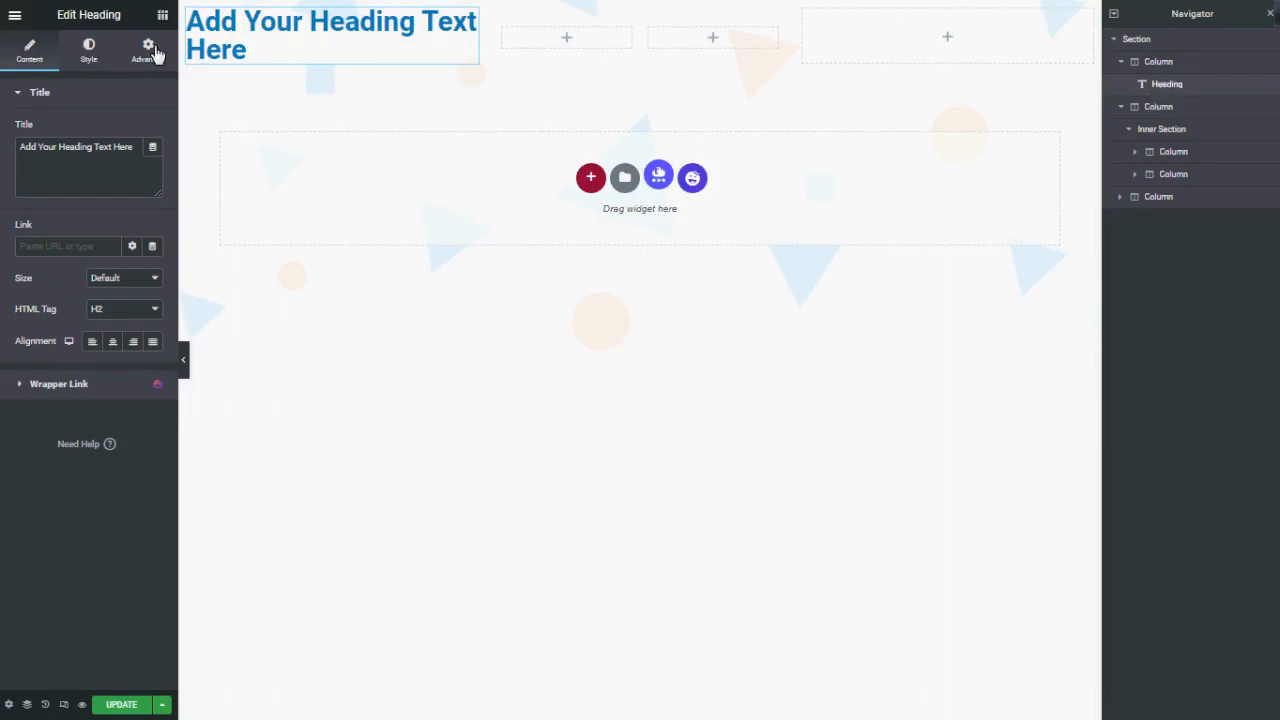
click(162, 15)
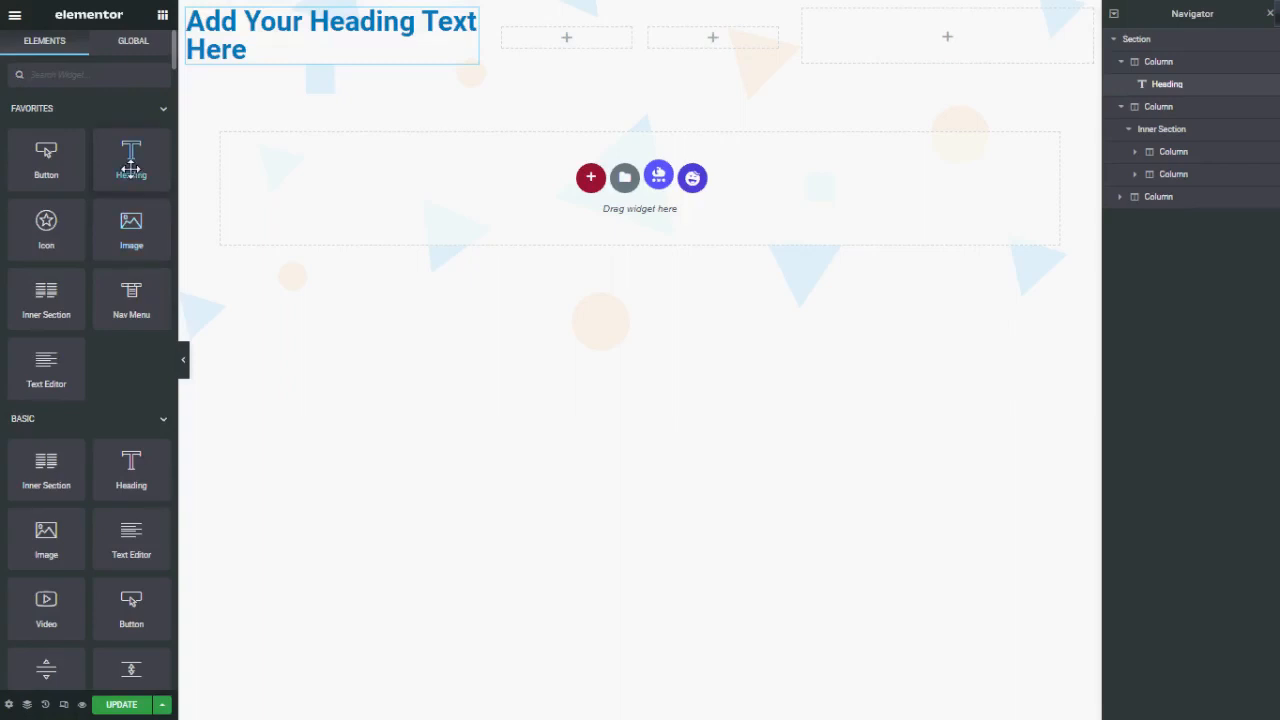
drag(131, 168, 569, 37)
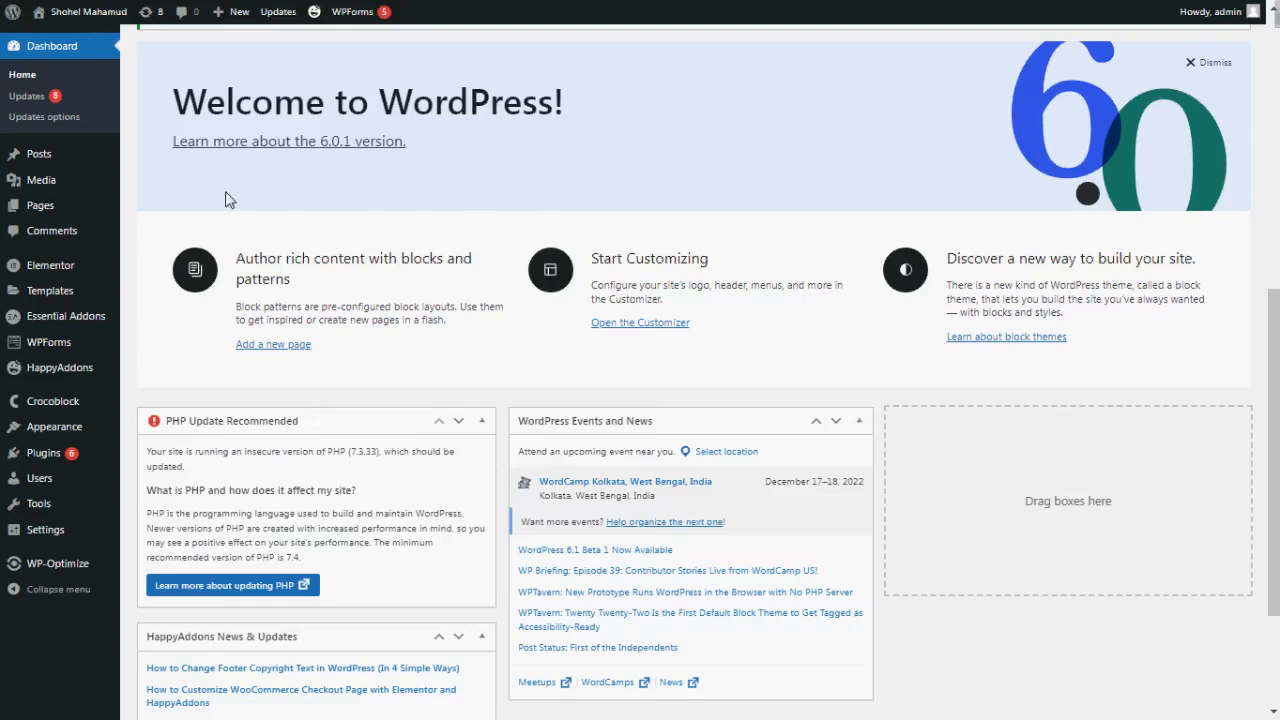
Step: Switch to the WordPress dashboard and open the Experiments part of Elementor's settings
mouse_move(57, 276)
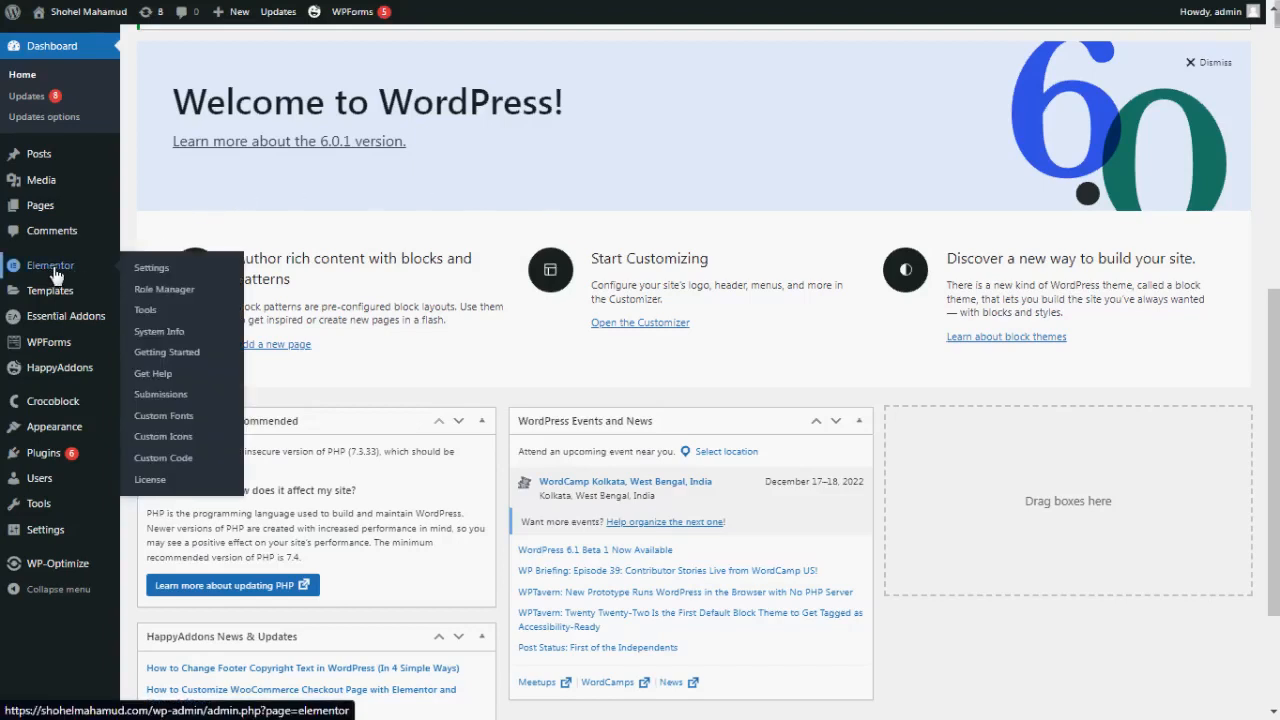
click(153, 275)
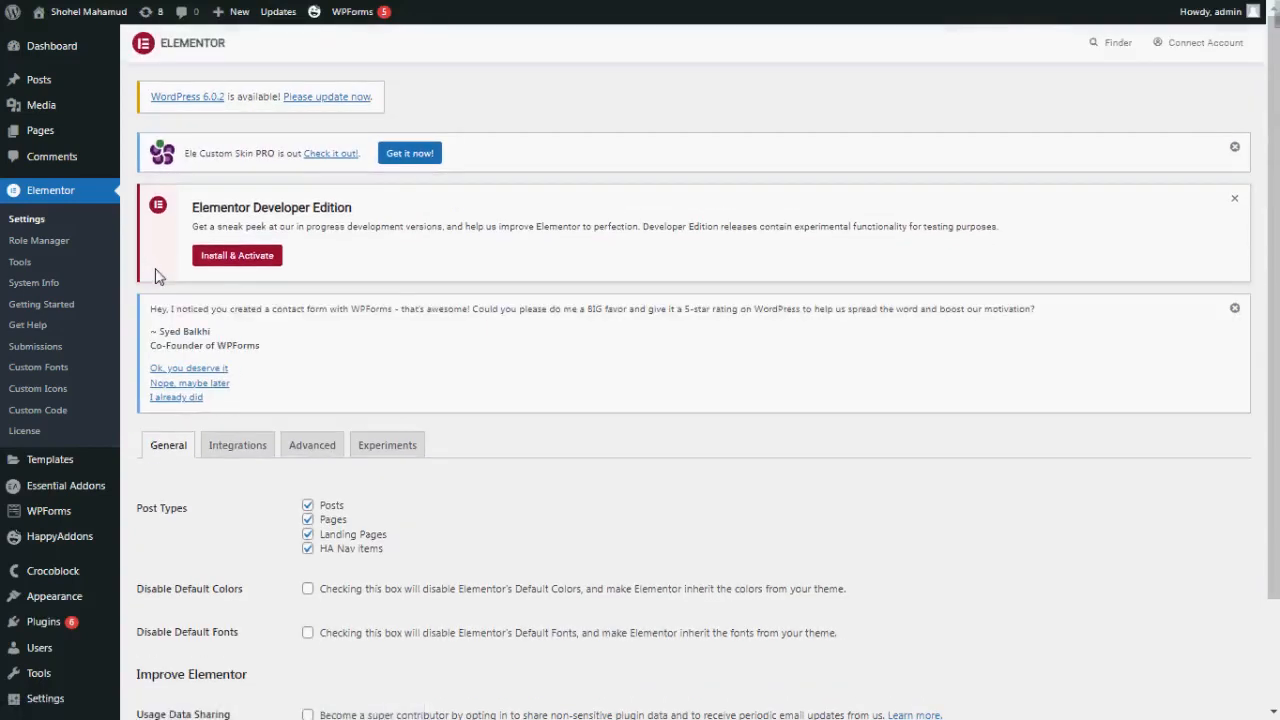
click(392, 454)
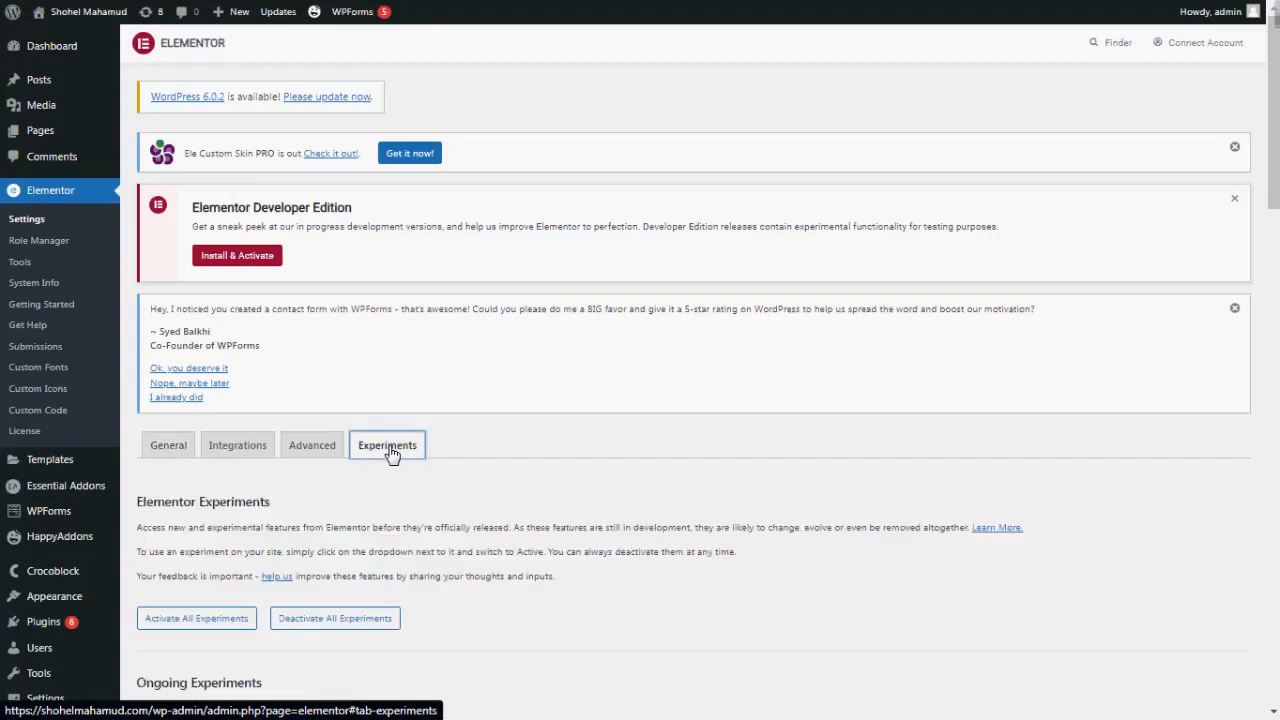
Step: Activate the Flexbox Container experiment and save the settings
scroll(392, 454, down, 4)
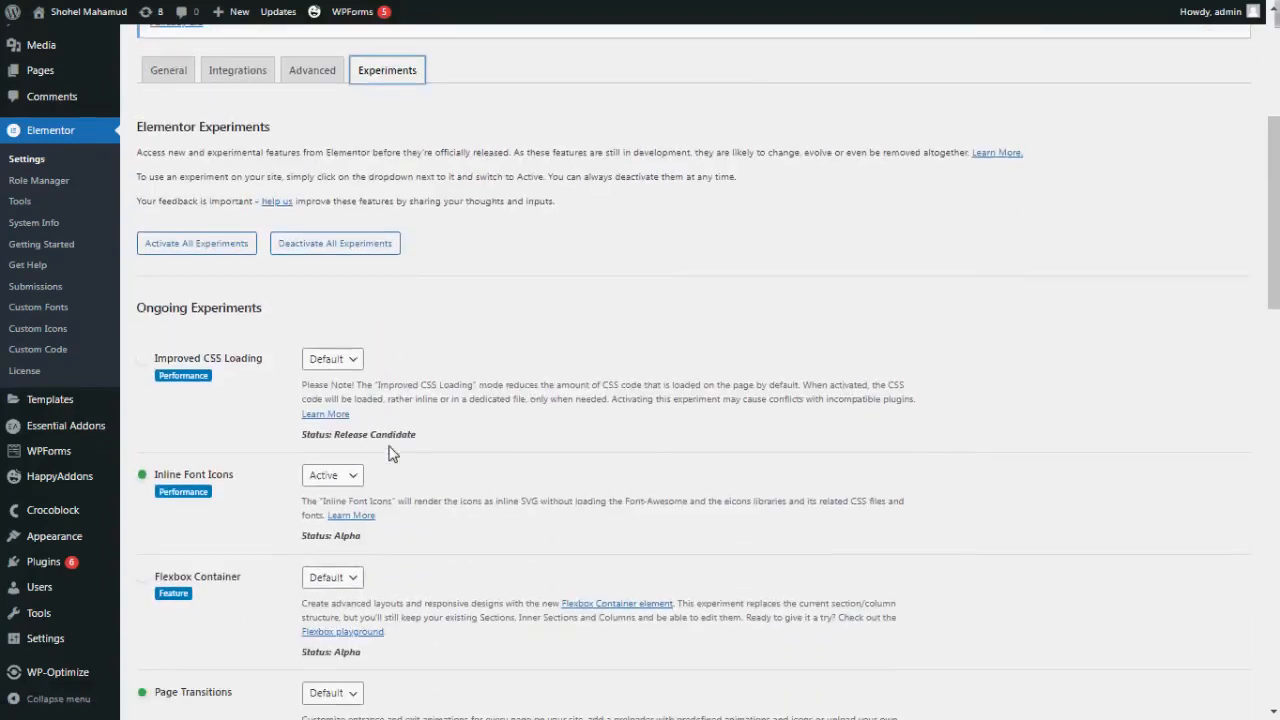
scroll(392, 454, down, 2)
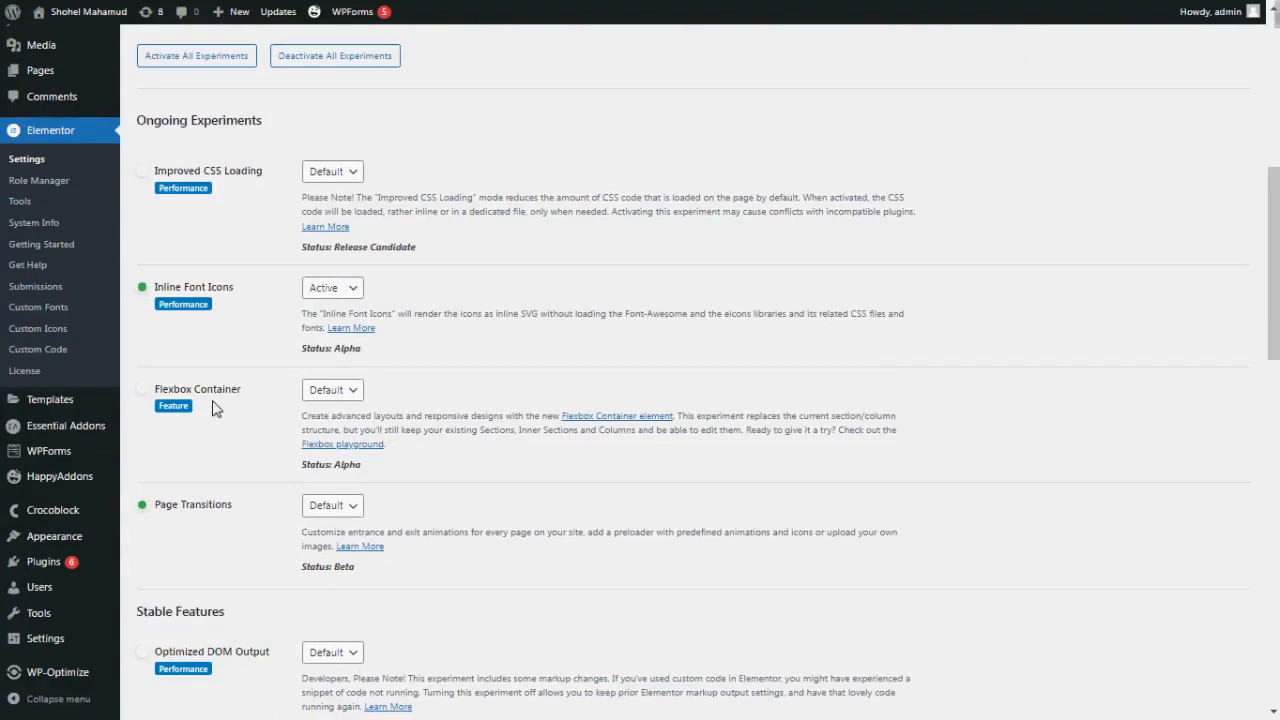
click(343, 393)
scroll(286, 435, down, 1)
scroll(286, 442, down, 10)
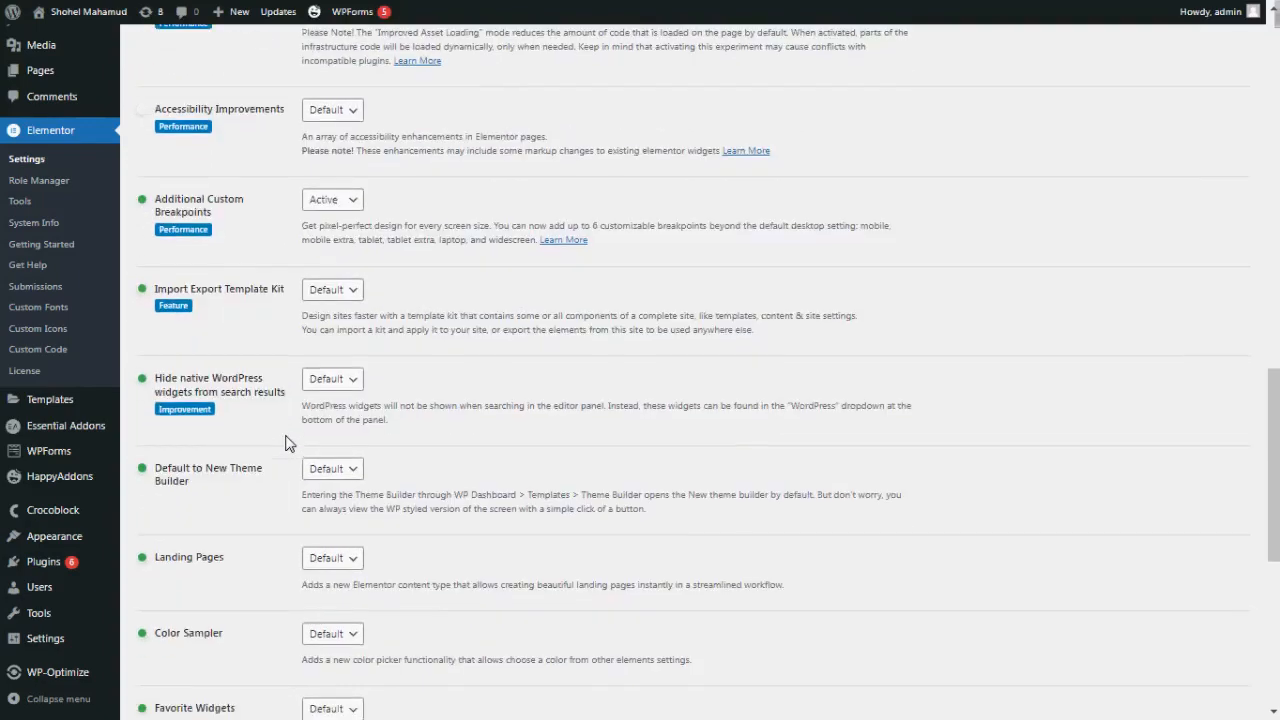
scroll(286, 444, down, 3)
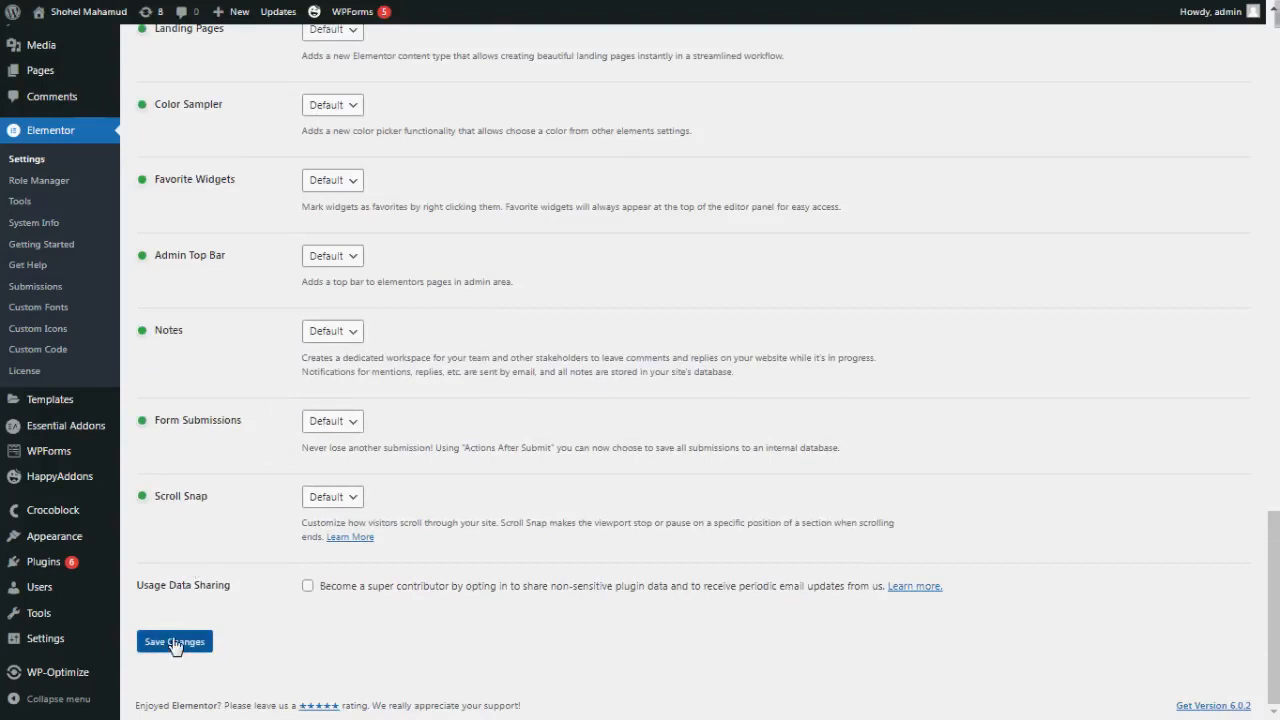
click(174, 643)
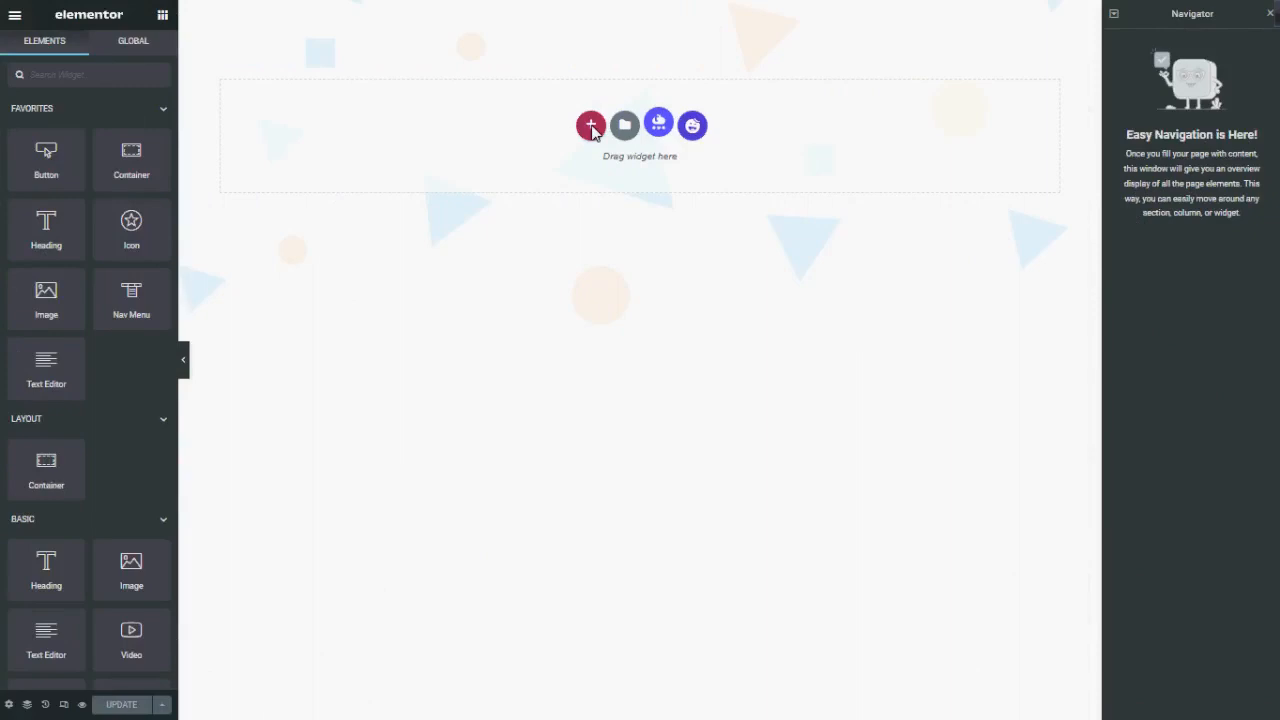
Step: Return to the Elementor editor, add a container with the row-direction structure, and nest a Container widget inside it
click(591, 126)
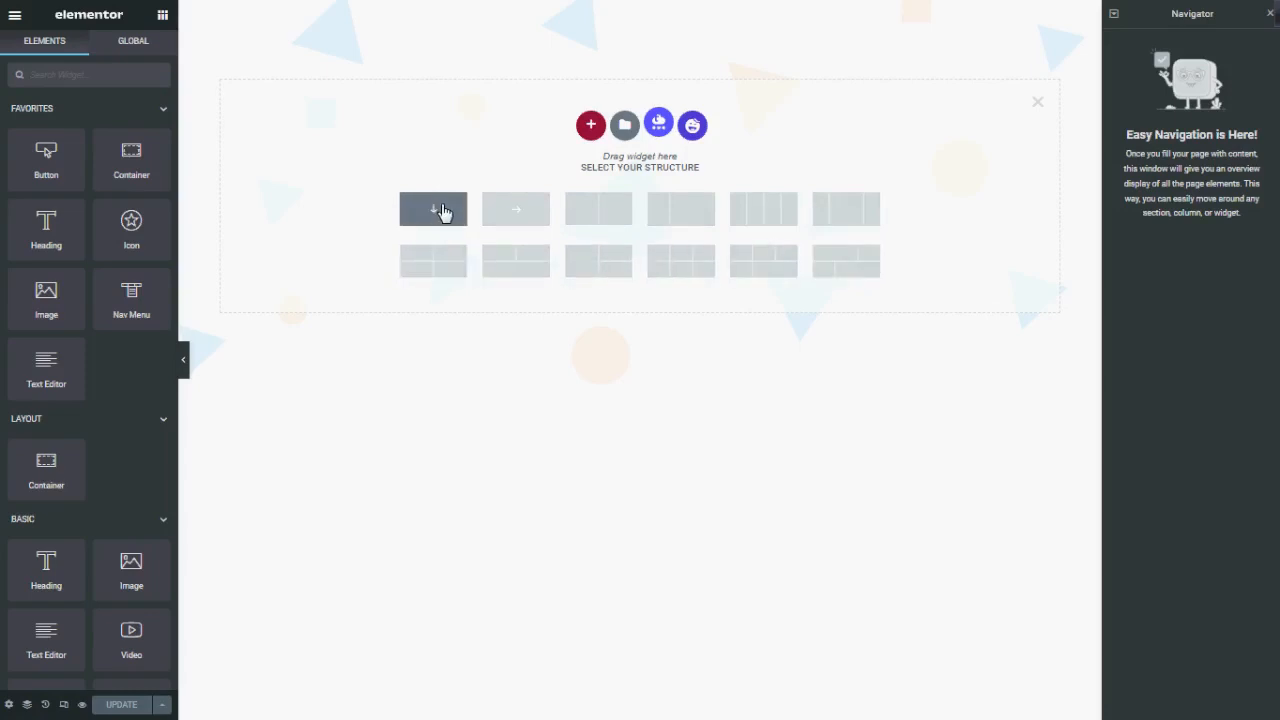
click(512, 212)
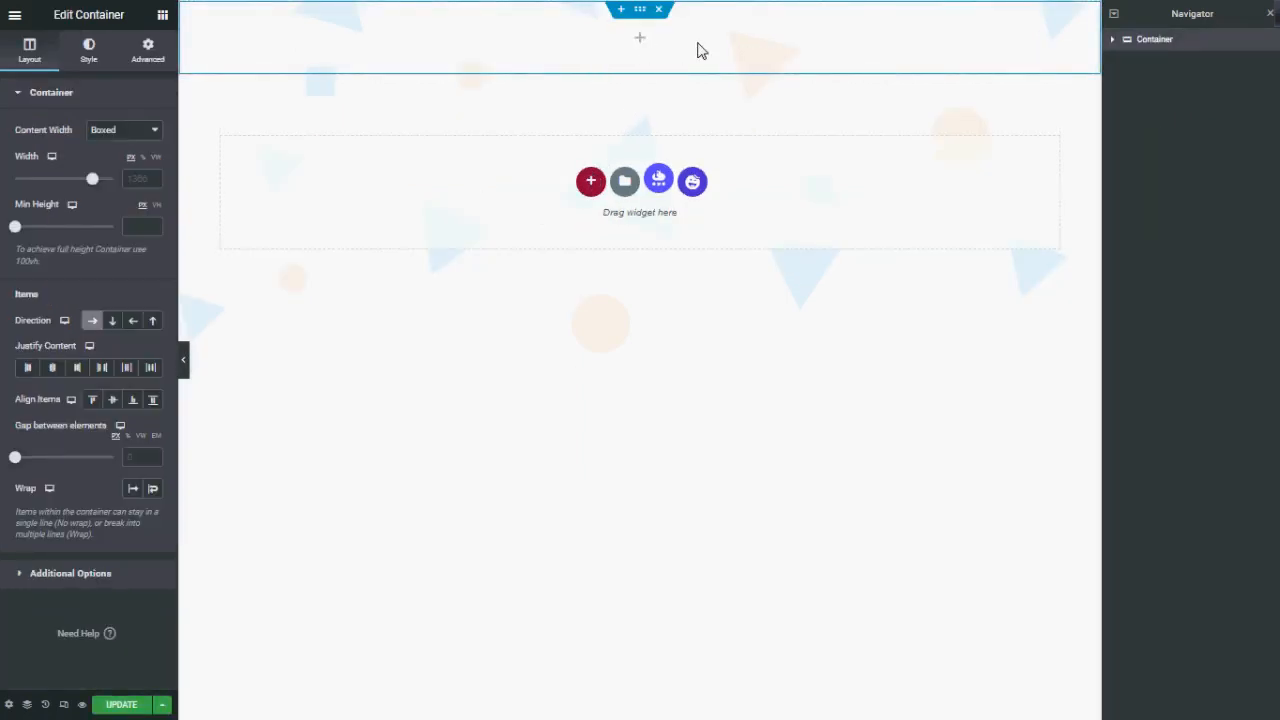
click(640, 40)
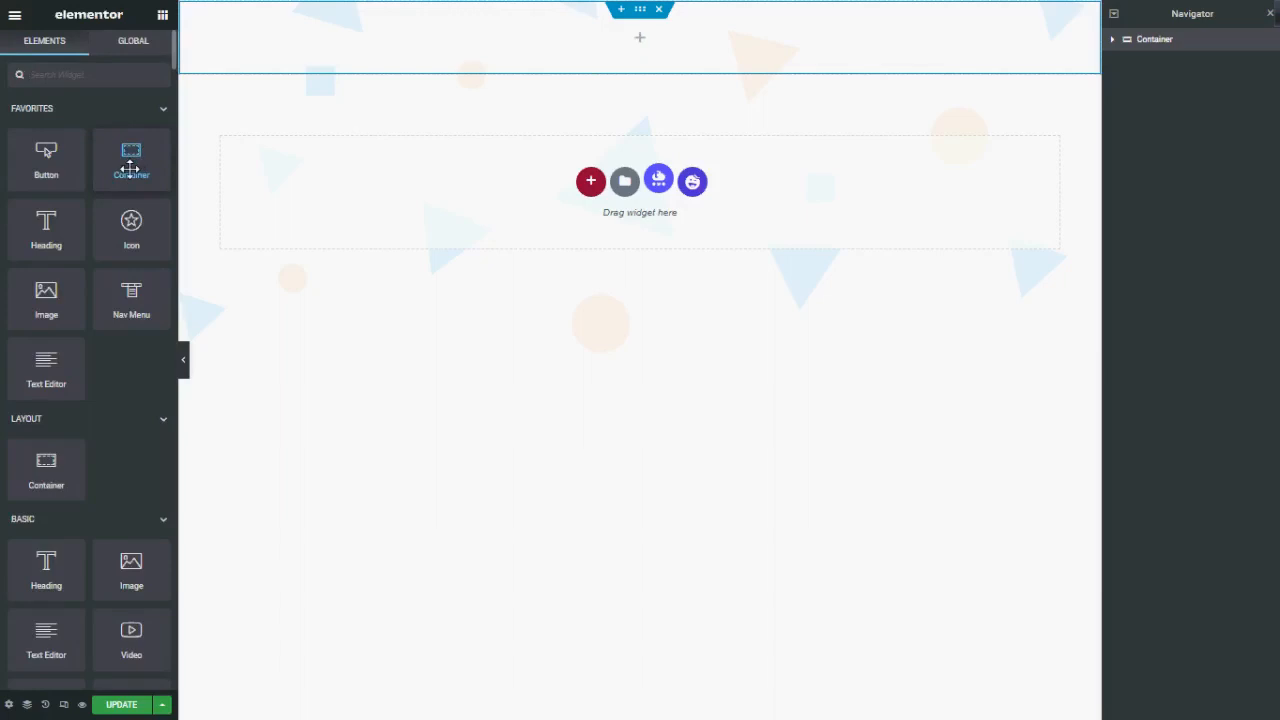
drag(131, 165, 638, 50)
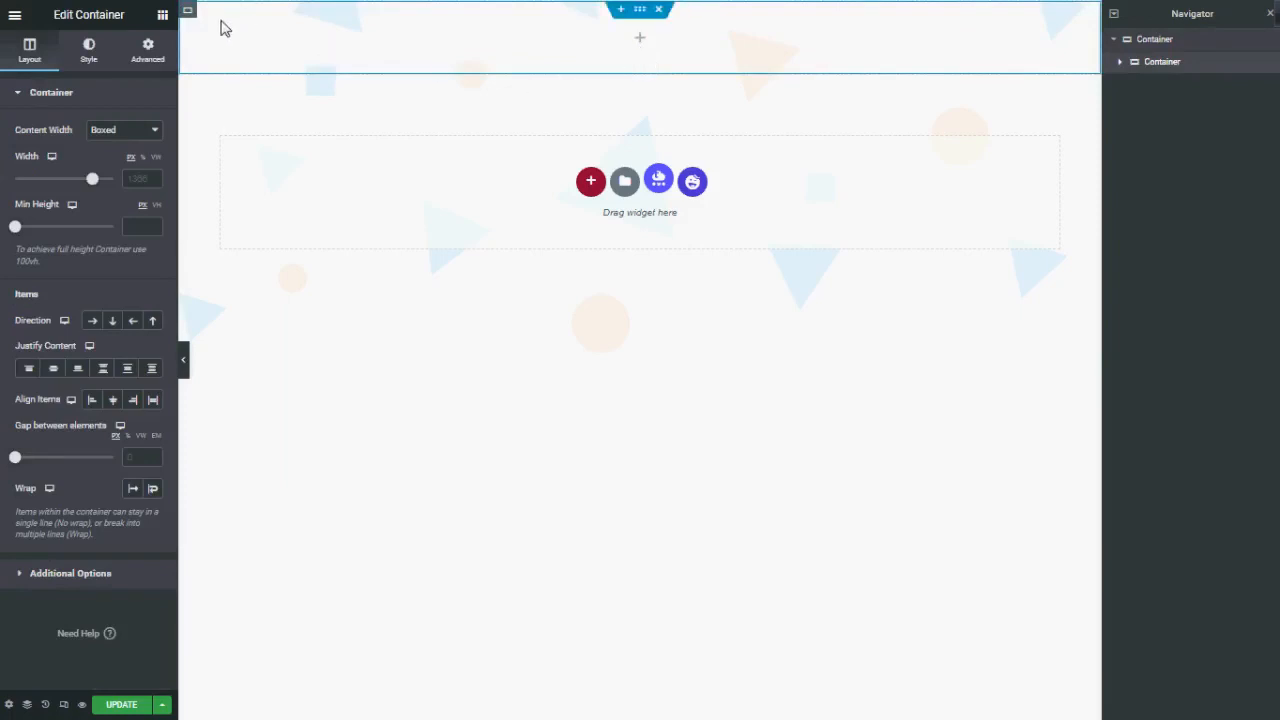
Step: Nest two more Container widgets, each inside the previously added container
click(162, 18)
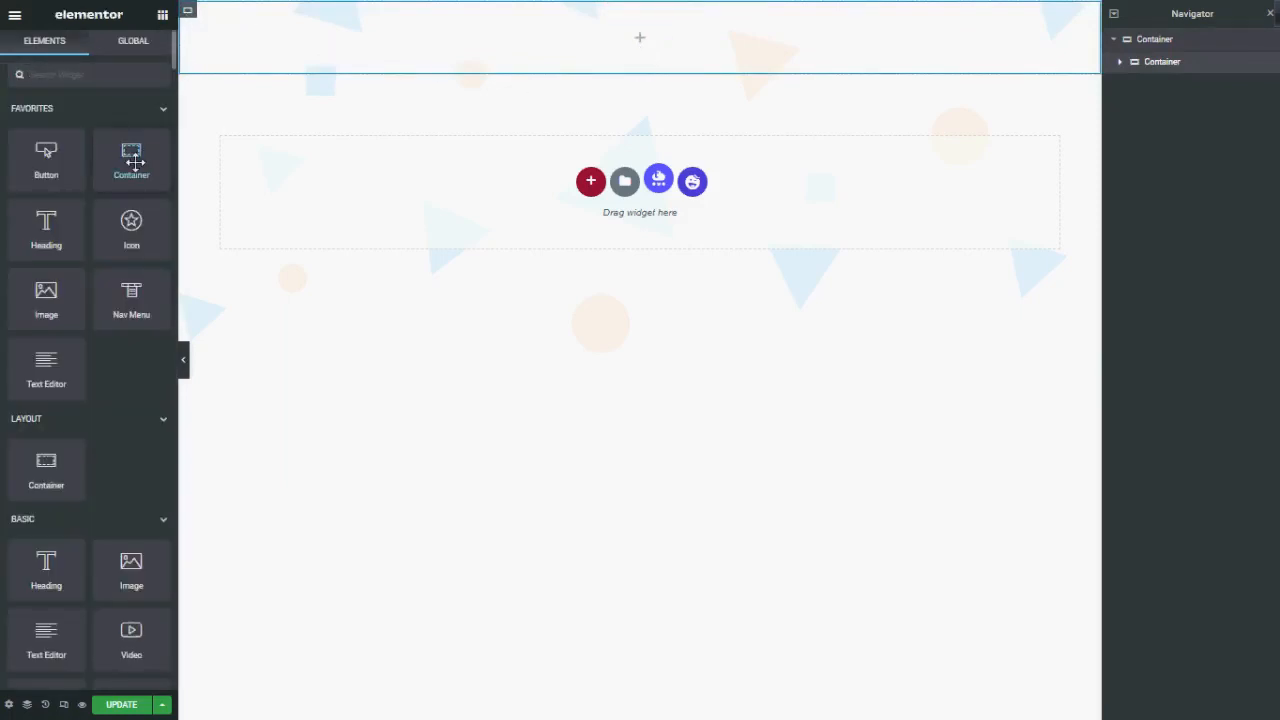
drag(129, 165, 590, 36)
drag(633, 40, 642, 42)
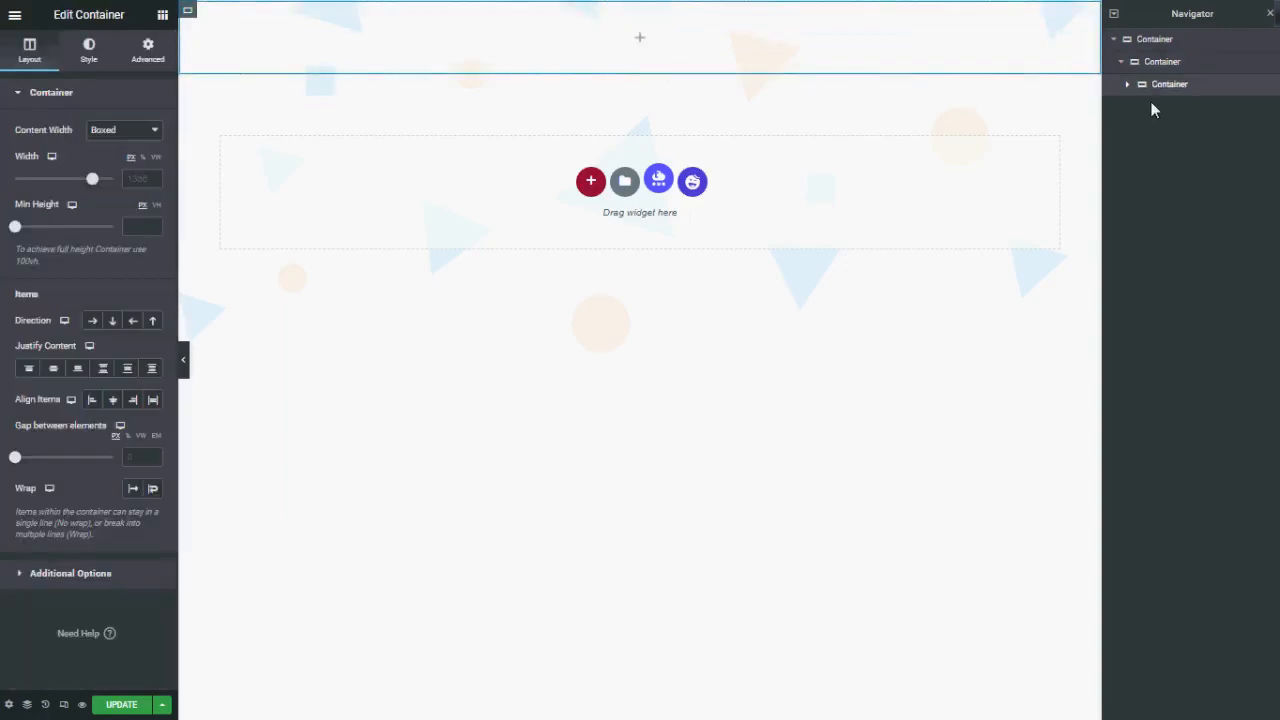
click(163, 17)
drag(131, 162, 650, 50)
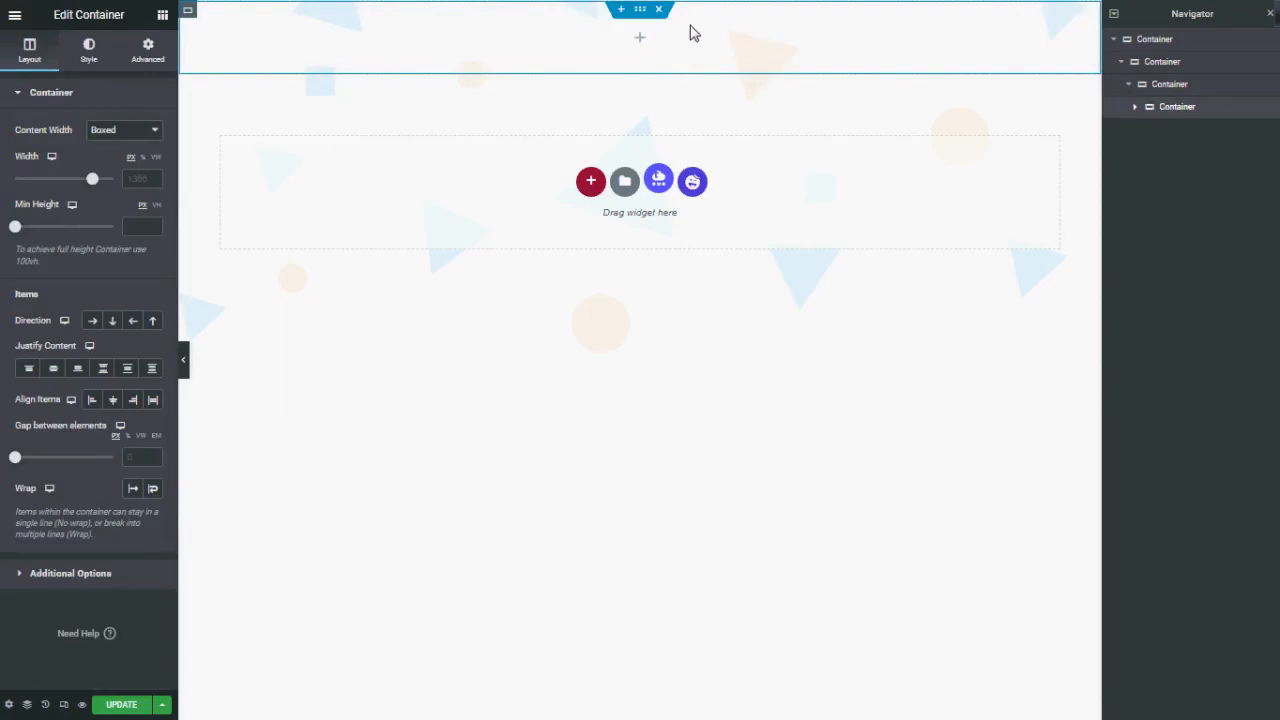
Step: Place a Heading widget inside the innermost container
click(163, 16)
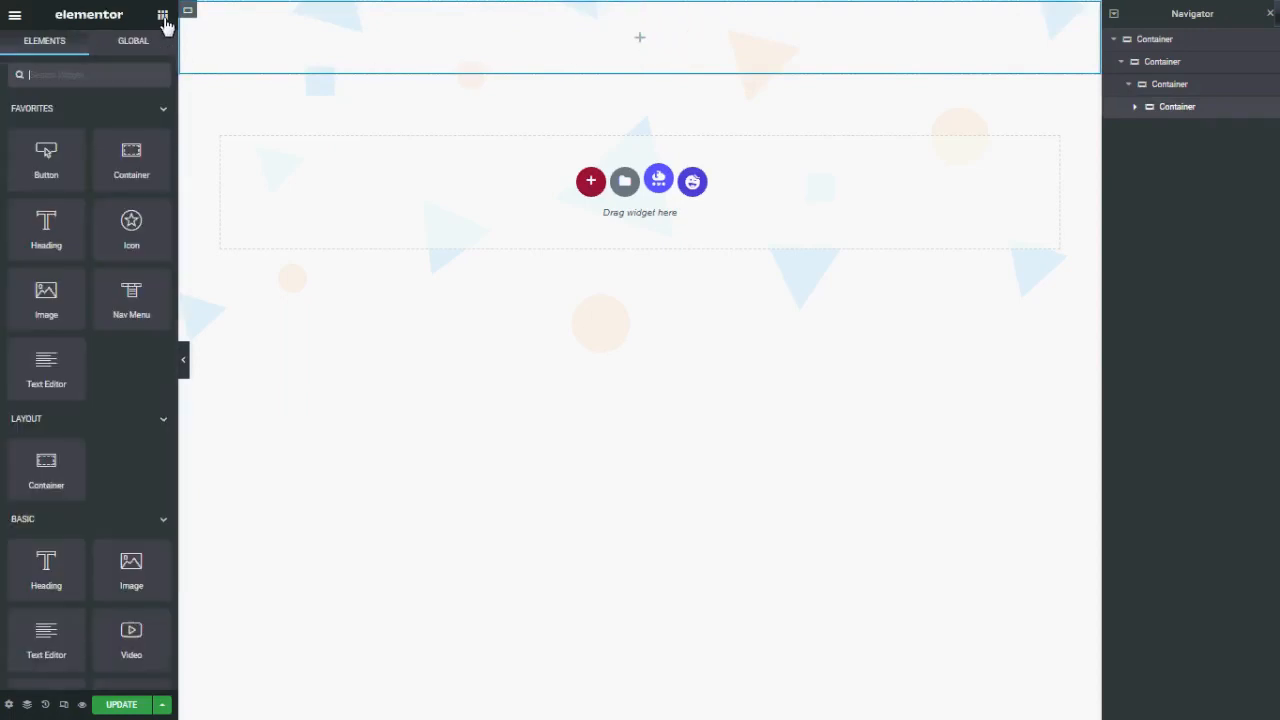
drag(46, 225, 638, 41)
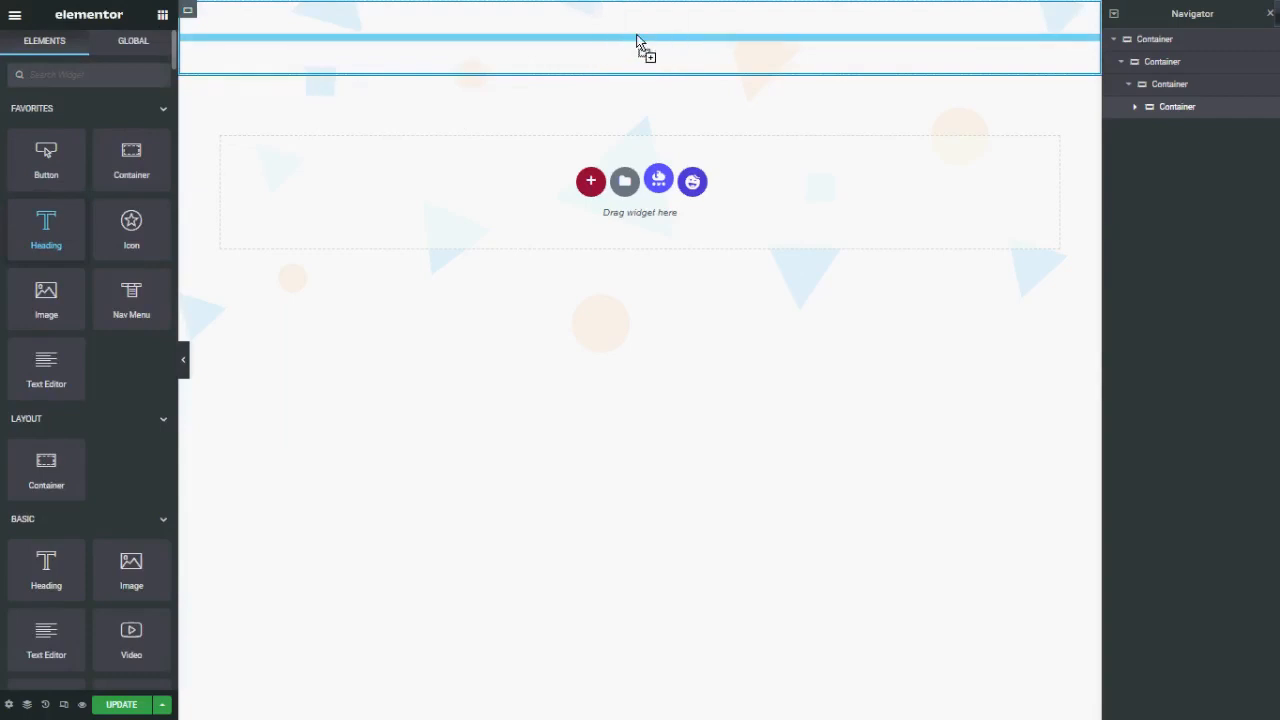